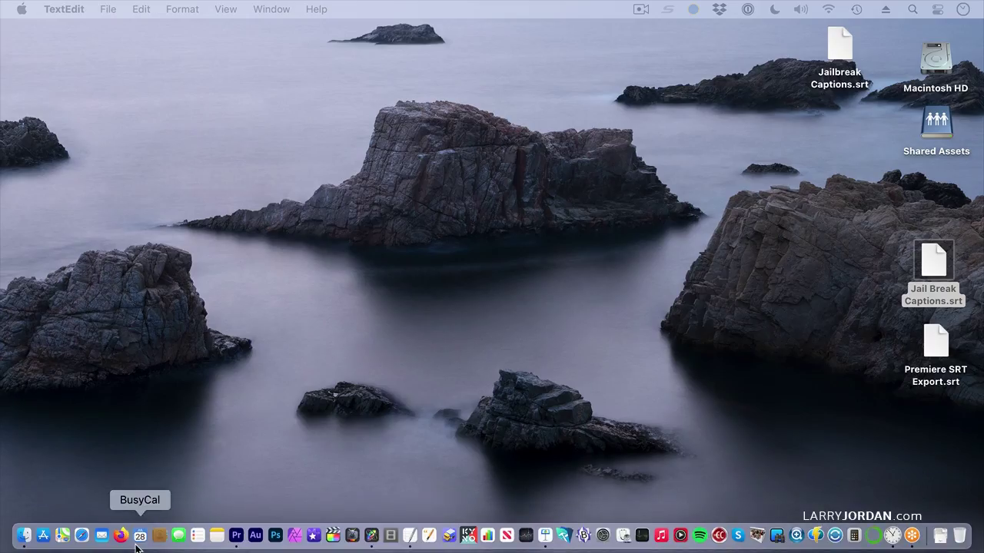
- In Safari, go to YouTube Studio Content and open details of 'Apple Compressor: Control Video Metadata to Preserve Privacy'
{"action": "left_click", "coordinate": [82, 536]}
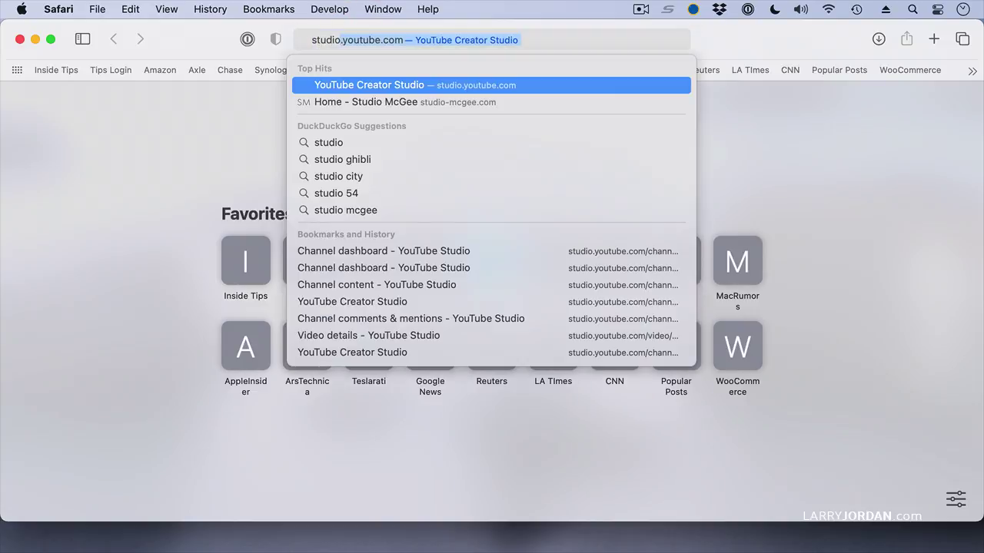
{"action": "key", "text": "Return"}
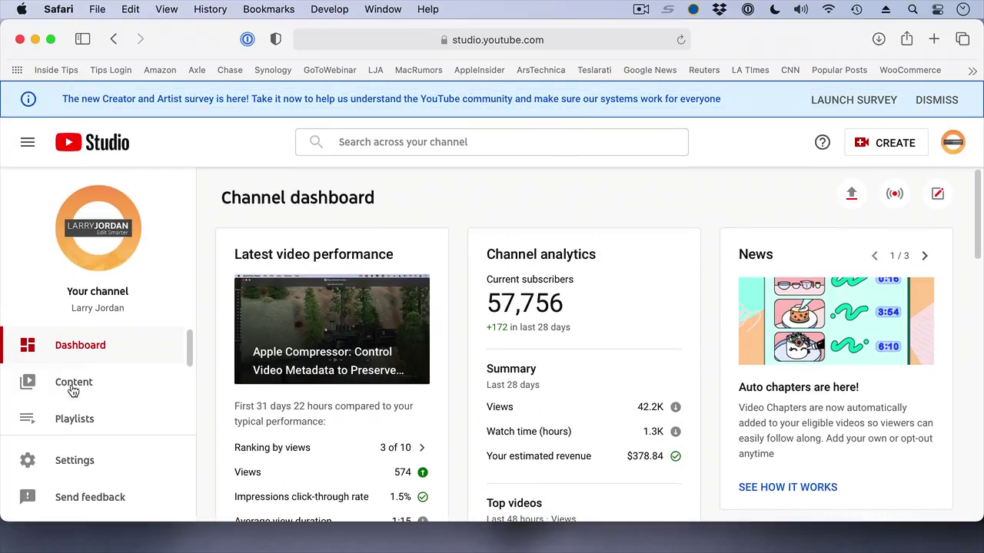
{"action": "left_click", "coordinate": [76, 384]}
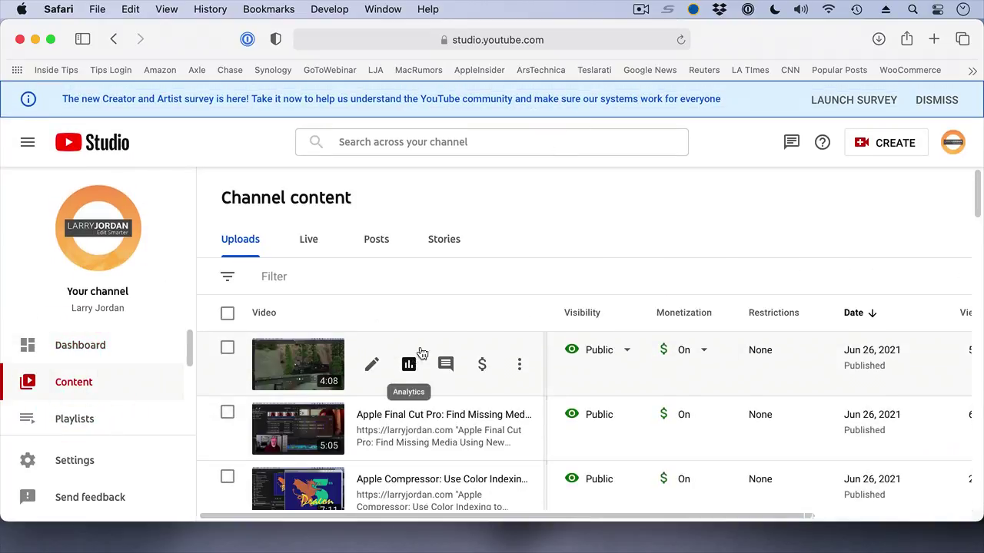
{"action": "left_click", "coordinate": [370, 366]}
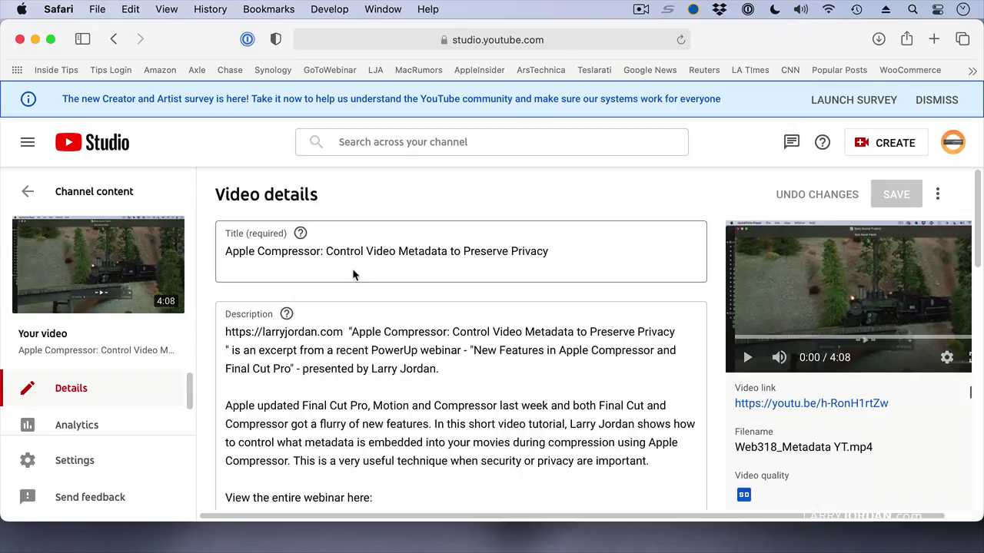
{"action": "scroll", "coordinate": [719, 332], "scroll_direction": "down", "scroll_amount": 2}
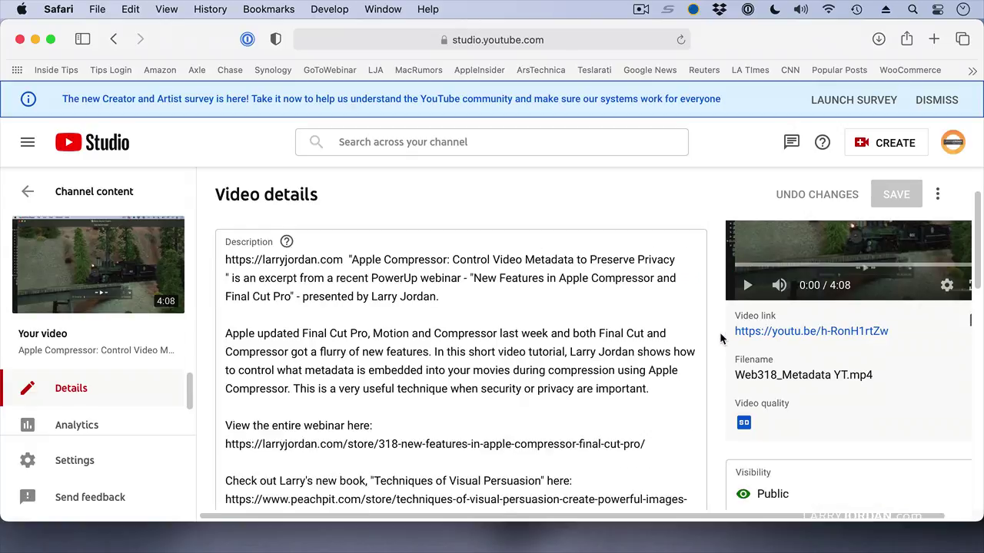
{"action": "scroll", "coordinate": [719, 332], "scroll_direction": "down", "scroll_amount": 5}
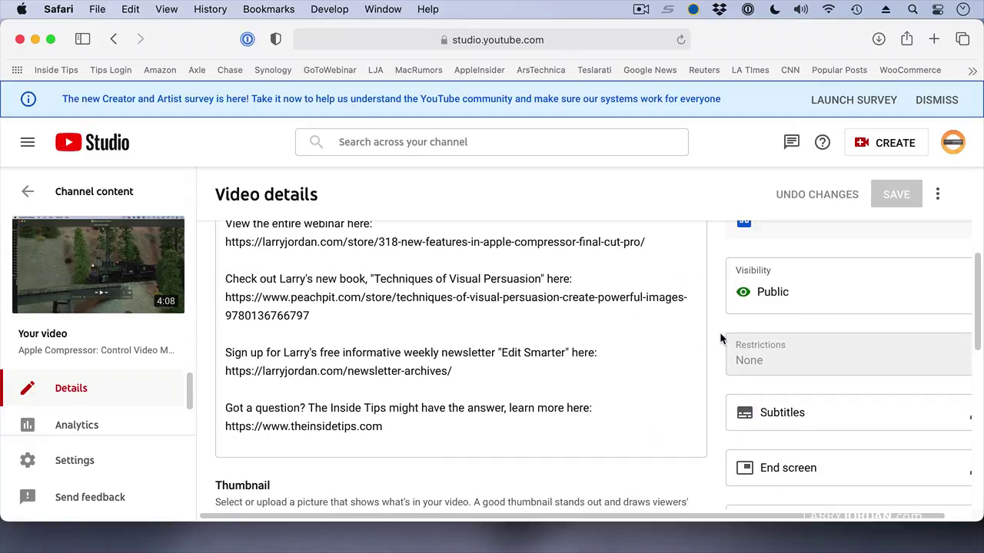
- Open the English subtitle editor and show its download/clear/upload options menu
{"action": "left_click", "coordinate": [787, 420]}
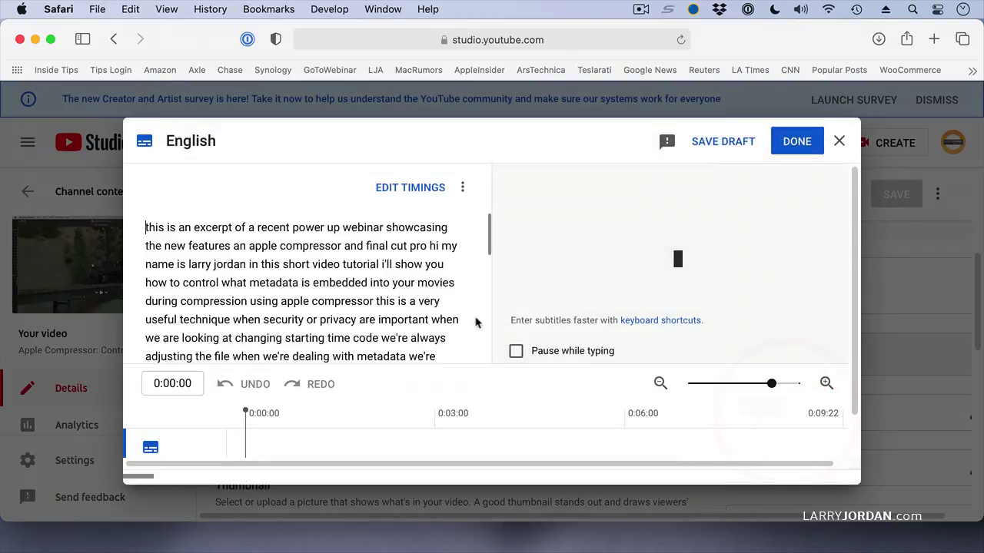
{"action": "scroll", "coordinate": [254, 251], "scroll_direction": "down", "scroll_amount": 3}
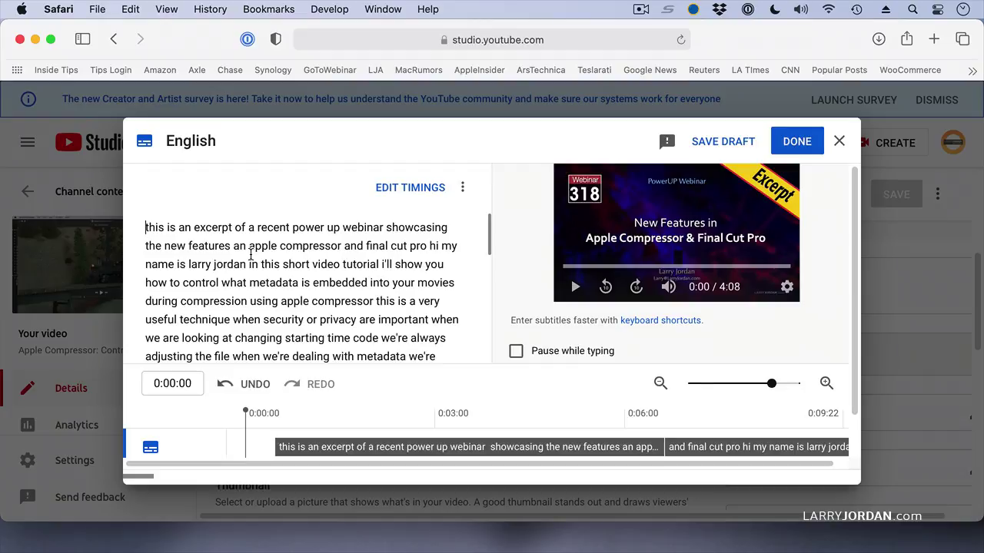
{"action": "left_click", "coordinate": [462, 190]}
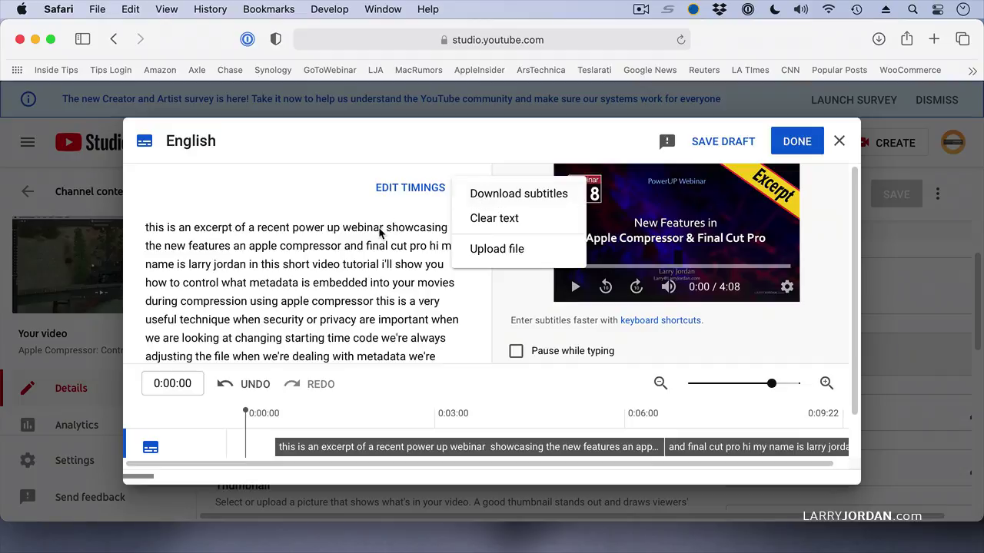
- Switch to Edit Timings and join 'power up' into 'powerUp' in the first caption
{"action": "left_click", "coordinate": [380, 226]}
{"action": "left_click", "coordinate": [395, 190]}
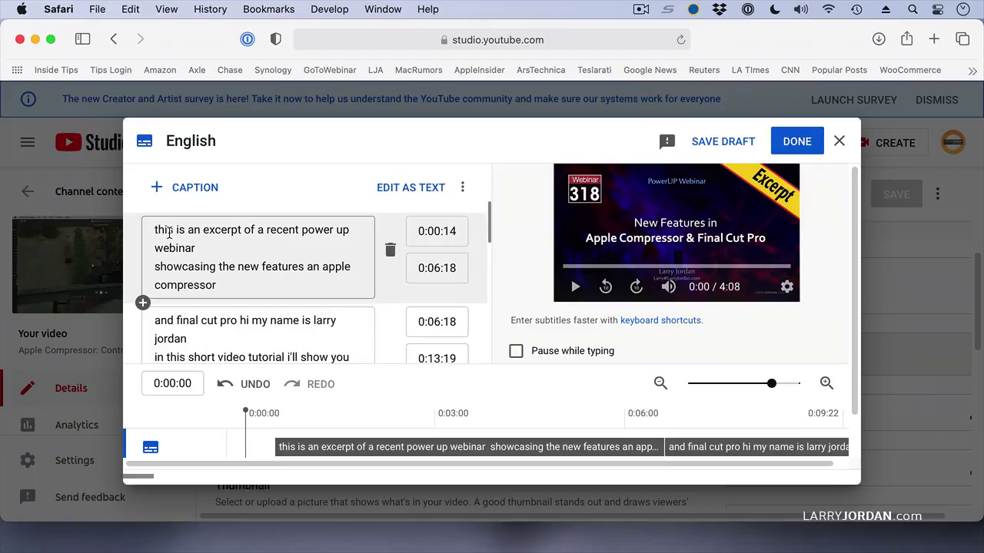
{"action": "left_click", "coordinate": [342, 231]}
{"action": "key", "text": "BackSpace"}
{"action": "key", "text": "BackSpace"}
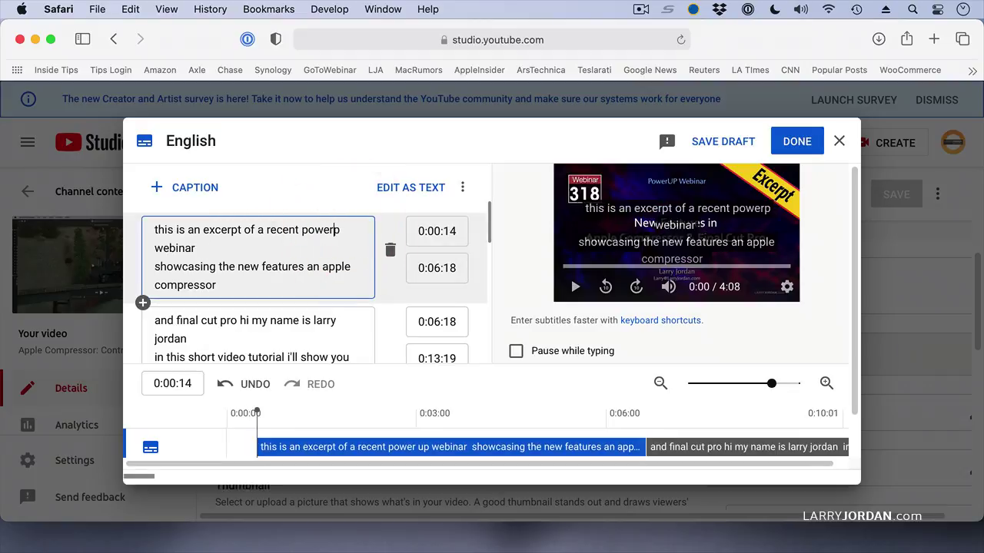
{"action": "type", "text": "U"}
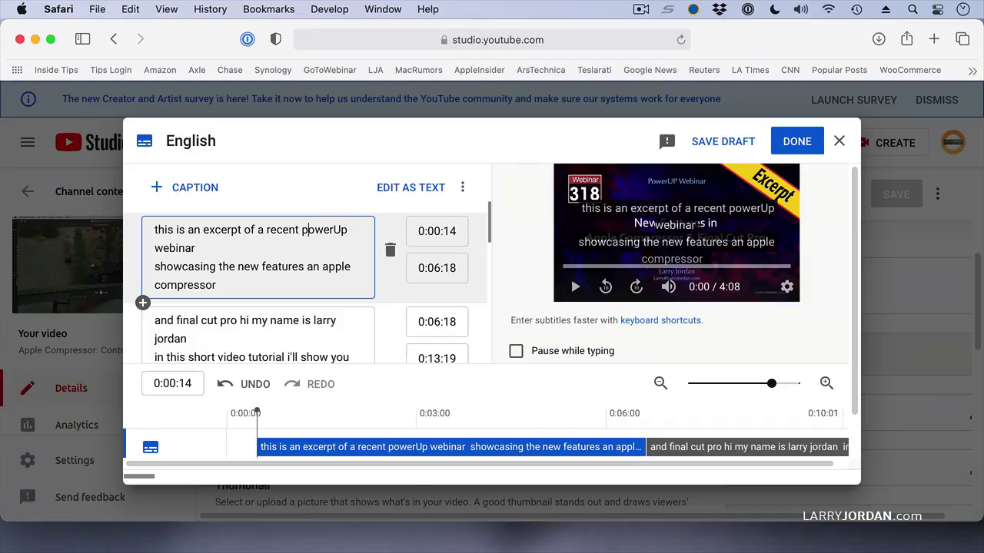
- Capitalise the caption to 'PowerUp' and 'This' at its start
{"action": "left_click", "coordinate": [306, 230]}
{"action": "key", "text": "BackSpace"}
{"action": "type", "text": "P"}
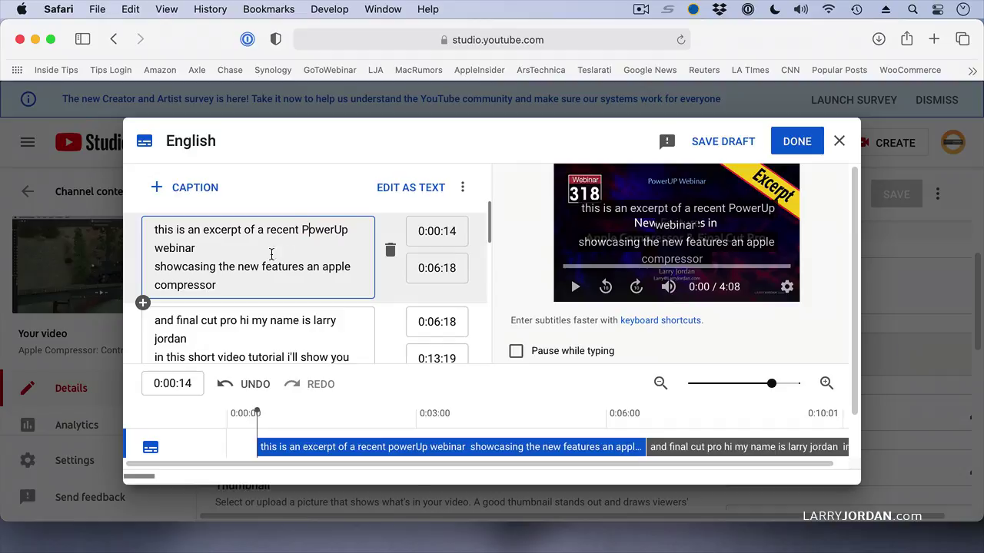
{"action": "left_click", "coordinate": [148, 234]}
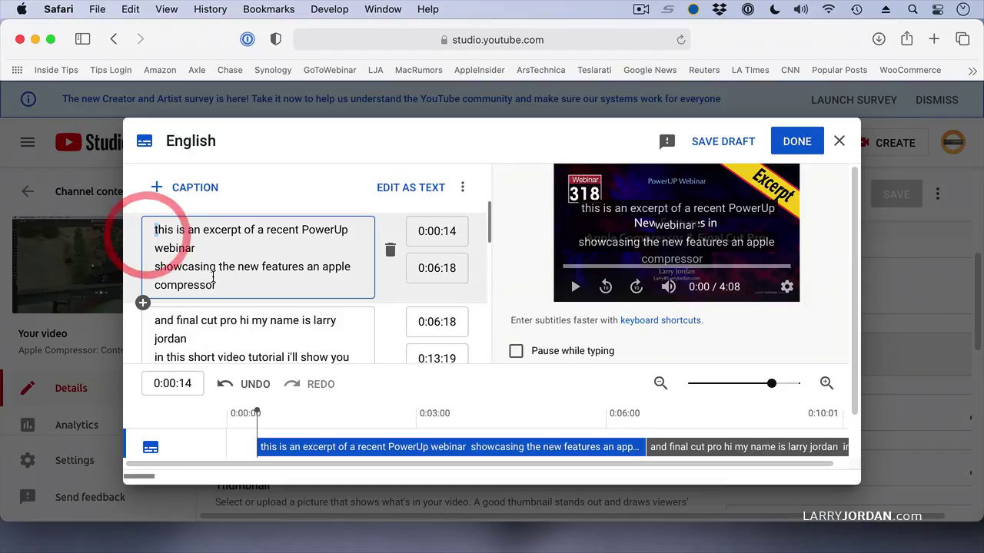
{"action": "key", "text": "Delete"}
{"action": "type", "text": "T"}
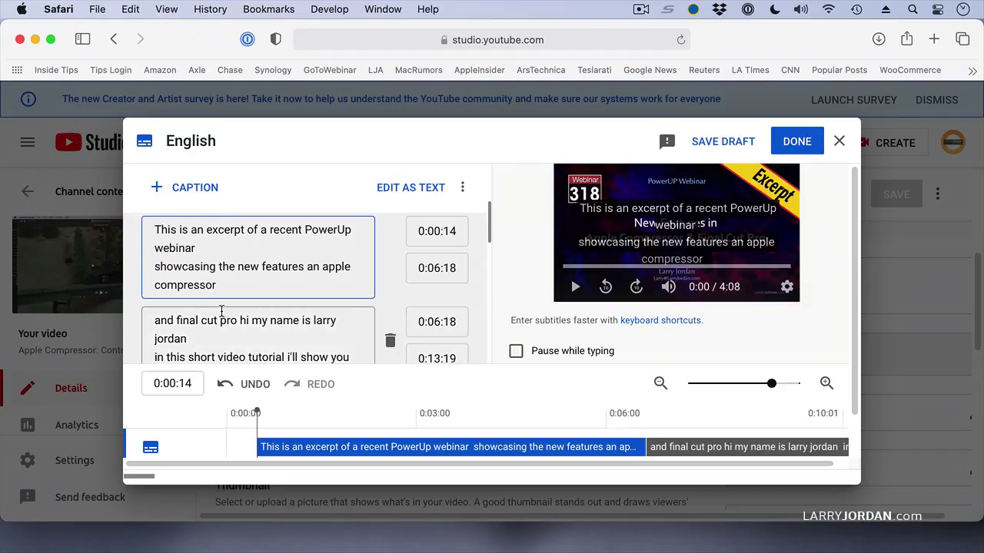
- Download the corrected English subtitles as a file, then publish them with DONE
{"action": "left_click", "coordinate": [460, 189]}
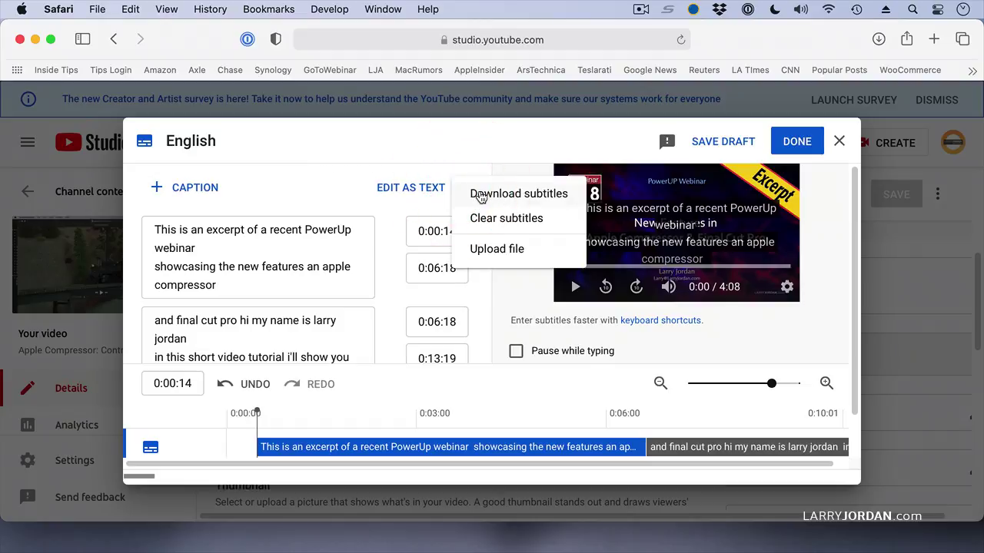
{"action": "left_click", "coordinate": [479, 195]}
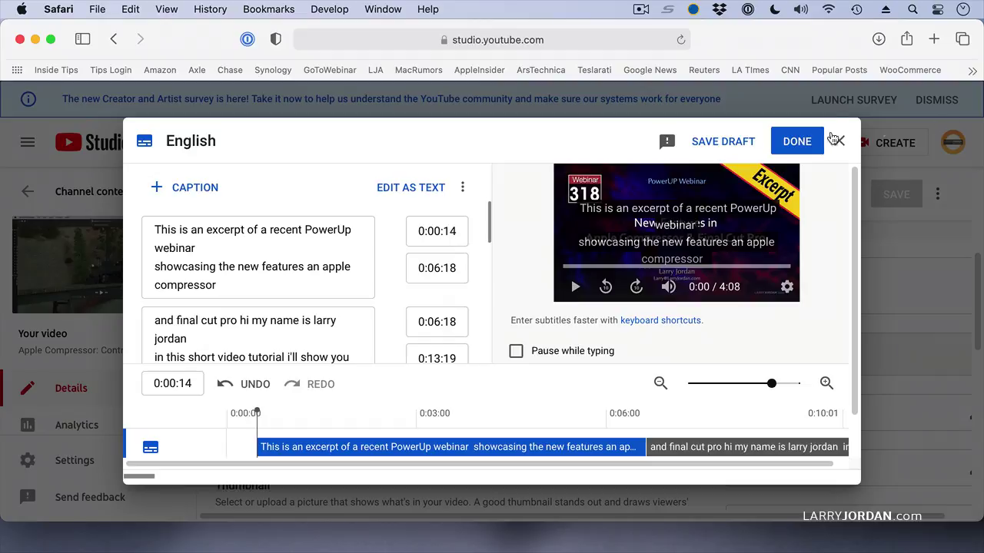
{"action": "left_click", "coordinate": [805, 143]}
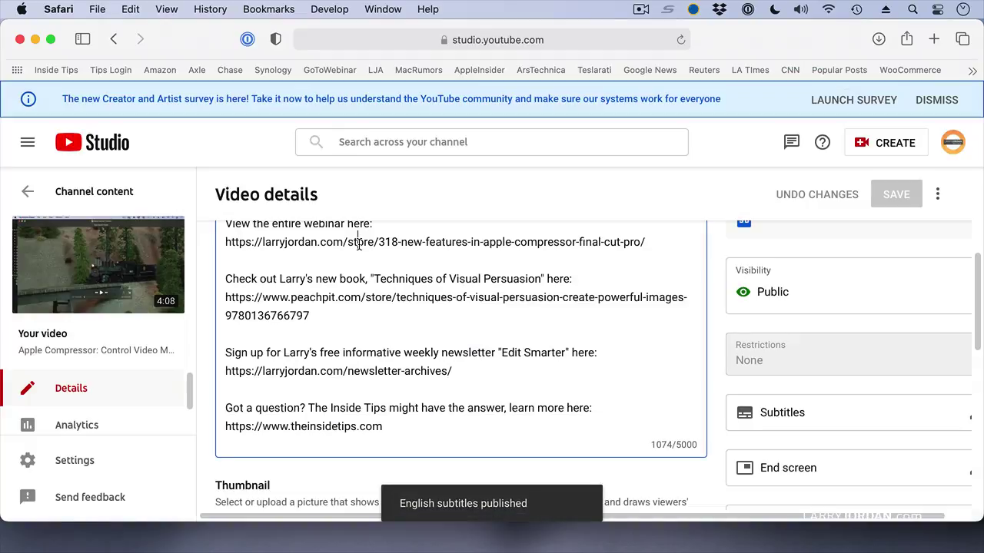
- Move the downloaded captions.sbv file onto the desktop
{"action": "left_click", "coordinate": [358, 244]}
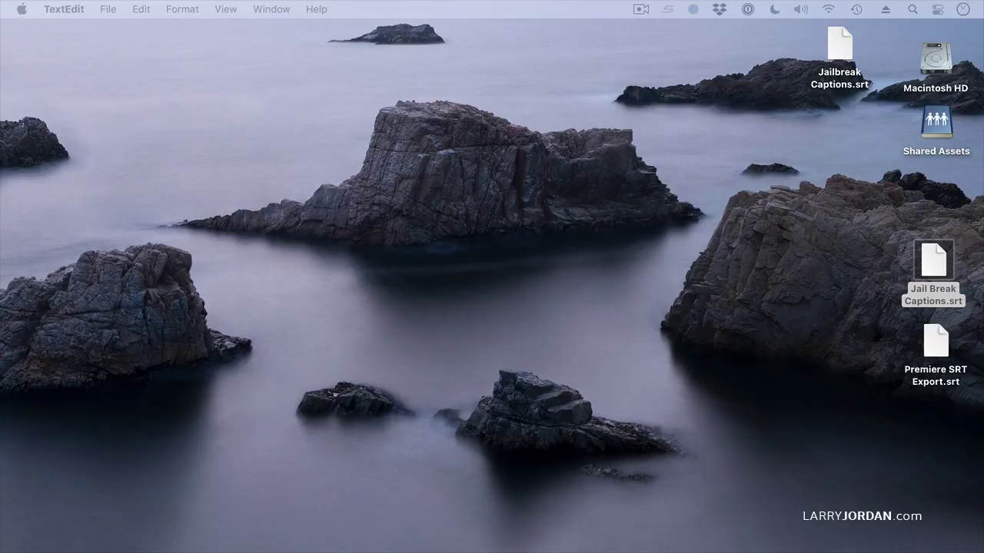
{"action": "left_click_drag", "start_coordinate": [444, 329], "coordinate": [301, 226]}
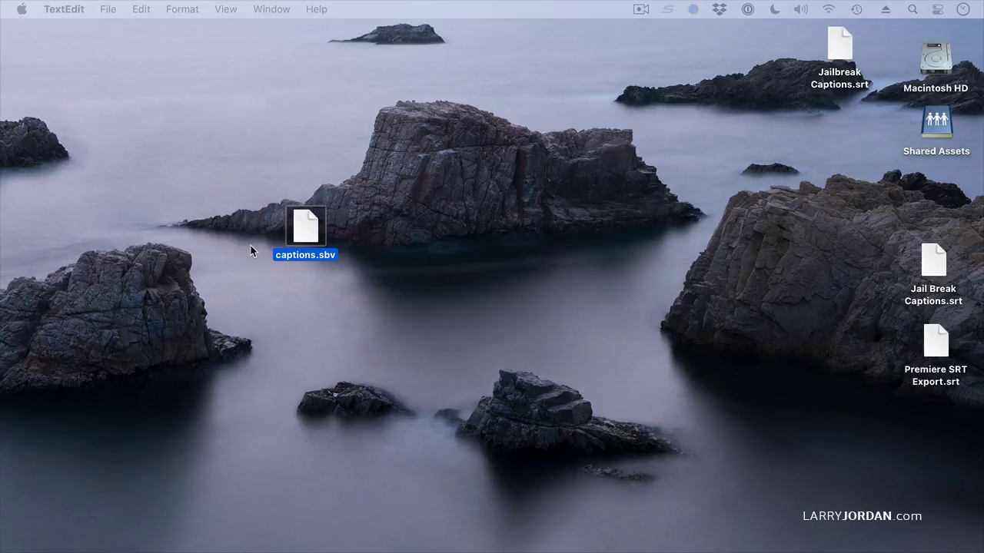
- Open captions.sbv with TextEdit and move its window down and left
{"action": "right_click", "coordinate": [303, 233]}
{"action": "mouse_move", "coordinate": [330, 208]}
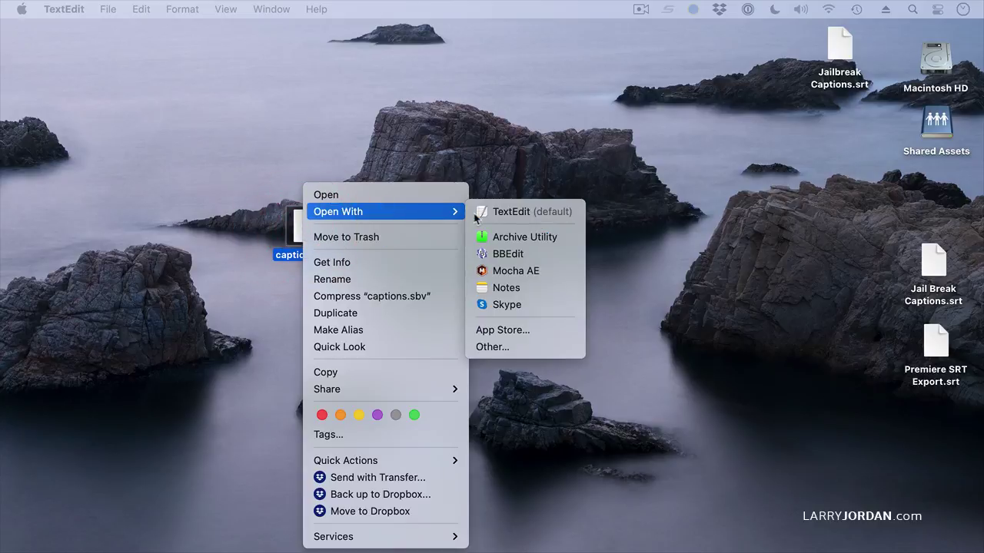
{"action": "left_click", "coordinate": [521, 210]}
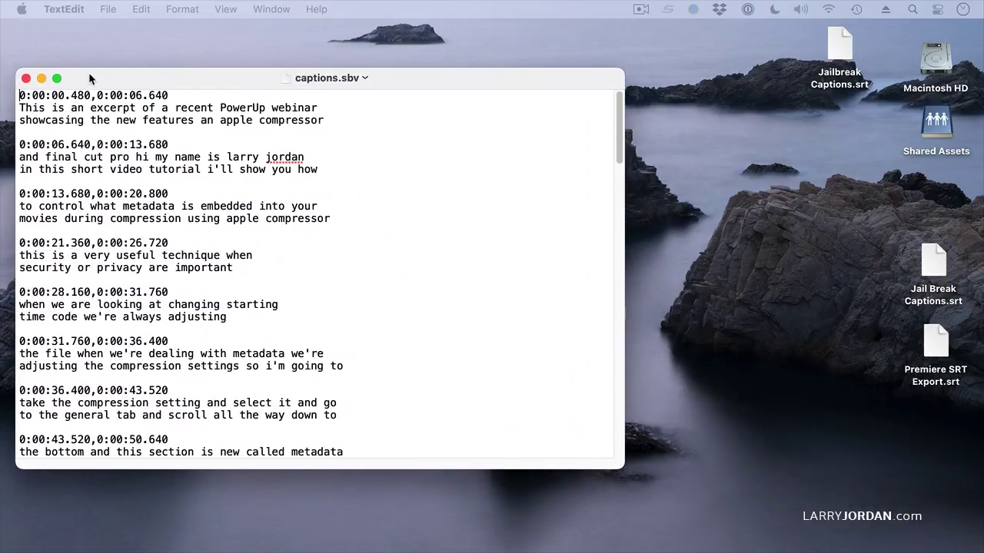
{"action": "left_click", "coordinate": [89, 76]}
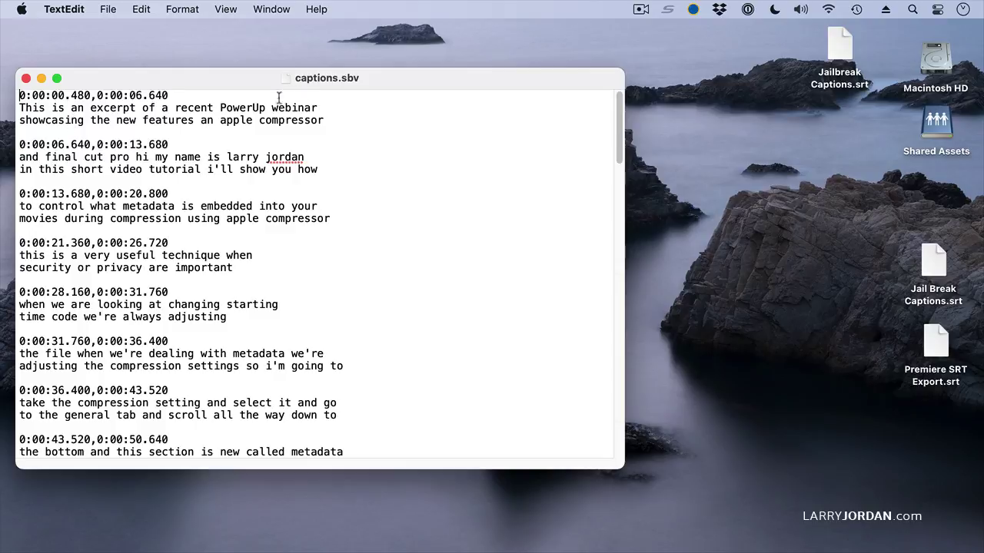
{"action": "left_click_drag", "start_coordinate": [258, 80], "coordinate": [246, 96]}
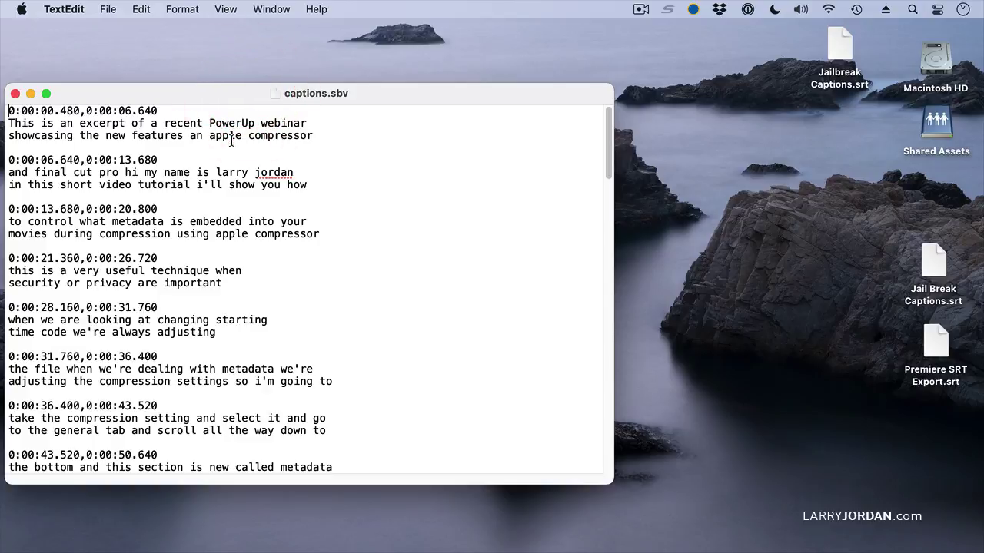
{"action": "left_click", "coordinate": [866, 357]}
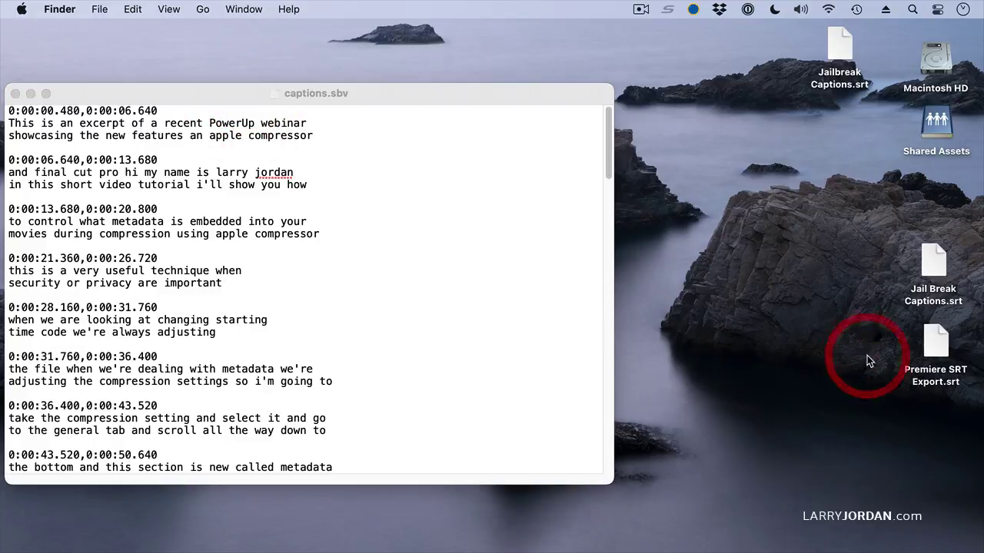
- Open Premiere SRT Export.srt in TextEdit and place it to the right of captions.sbv
{"action": "double_click", "coordinate": [927, 348]}
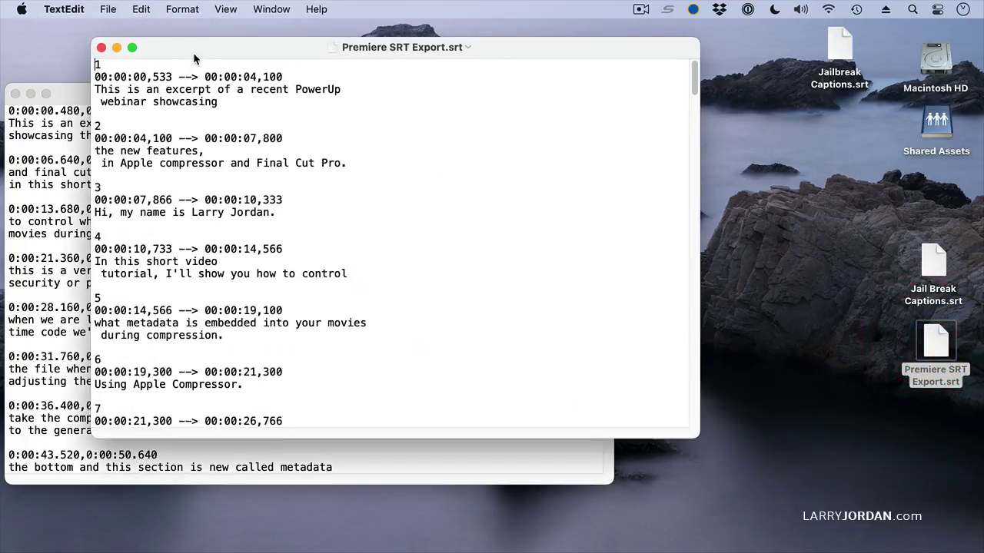
{"action": "left_click_drag", "start_coordinate": [182, 45], "coordinate": [459, 93]}
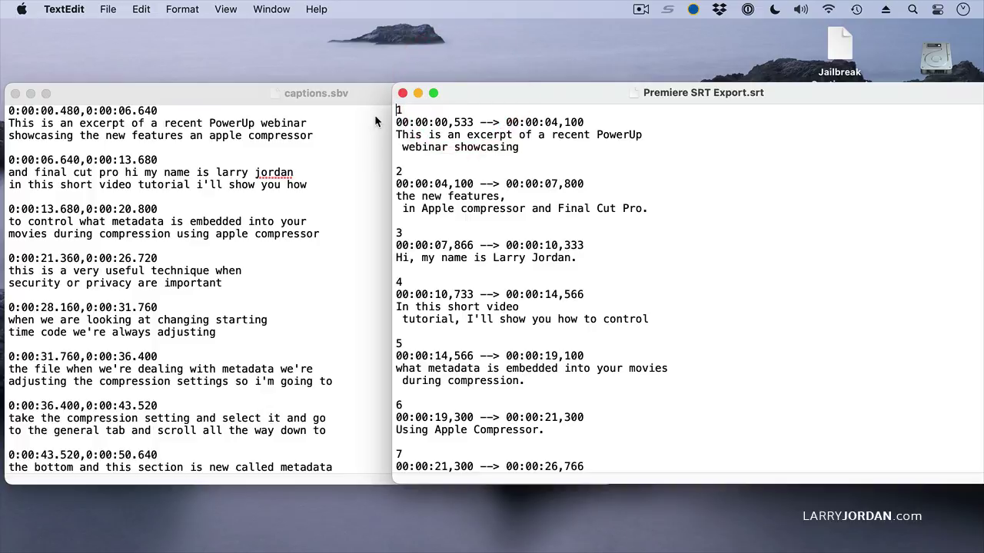